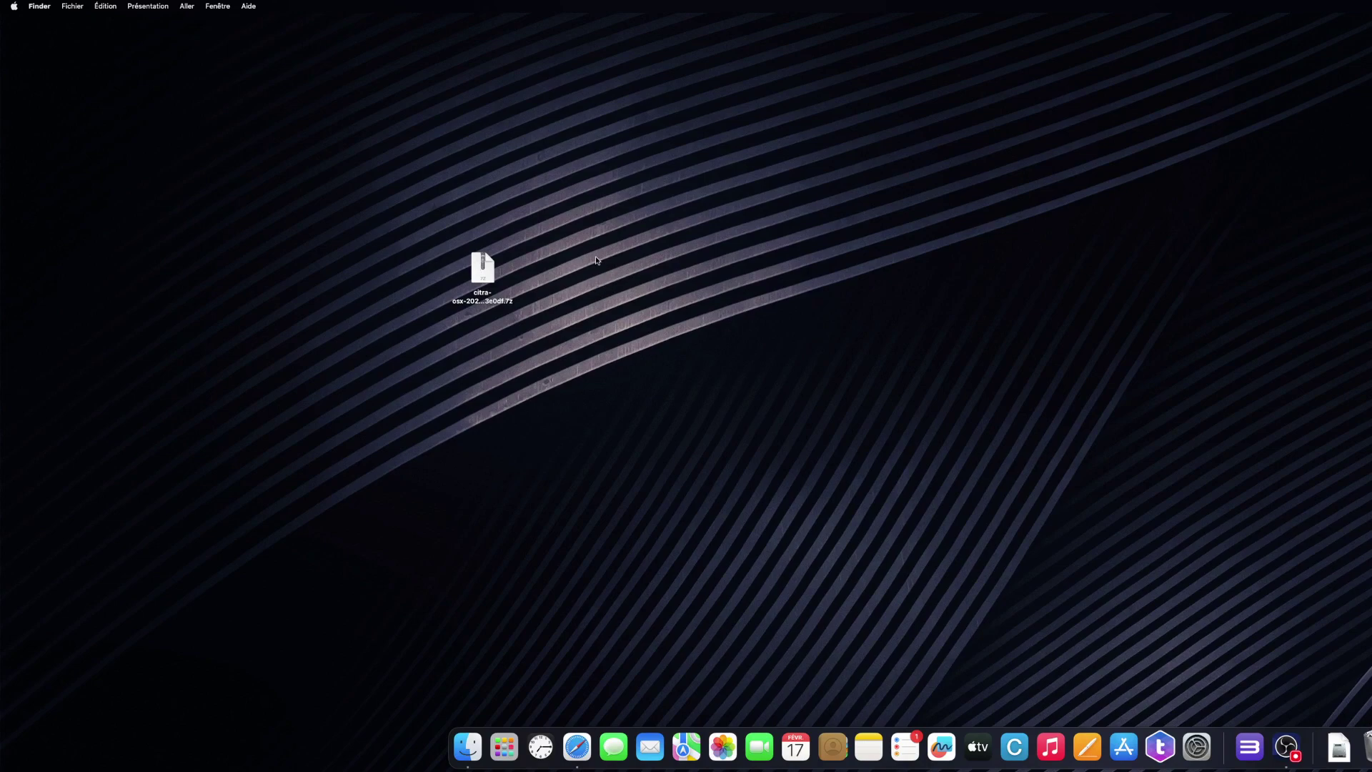
Extract the citra-osx archive on the desktop and open the resulting head folder, moving its window toward the screen's centre
{"action": "double_click", "coordinate": [486, 267]}
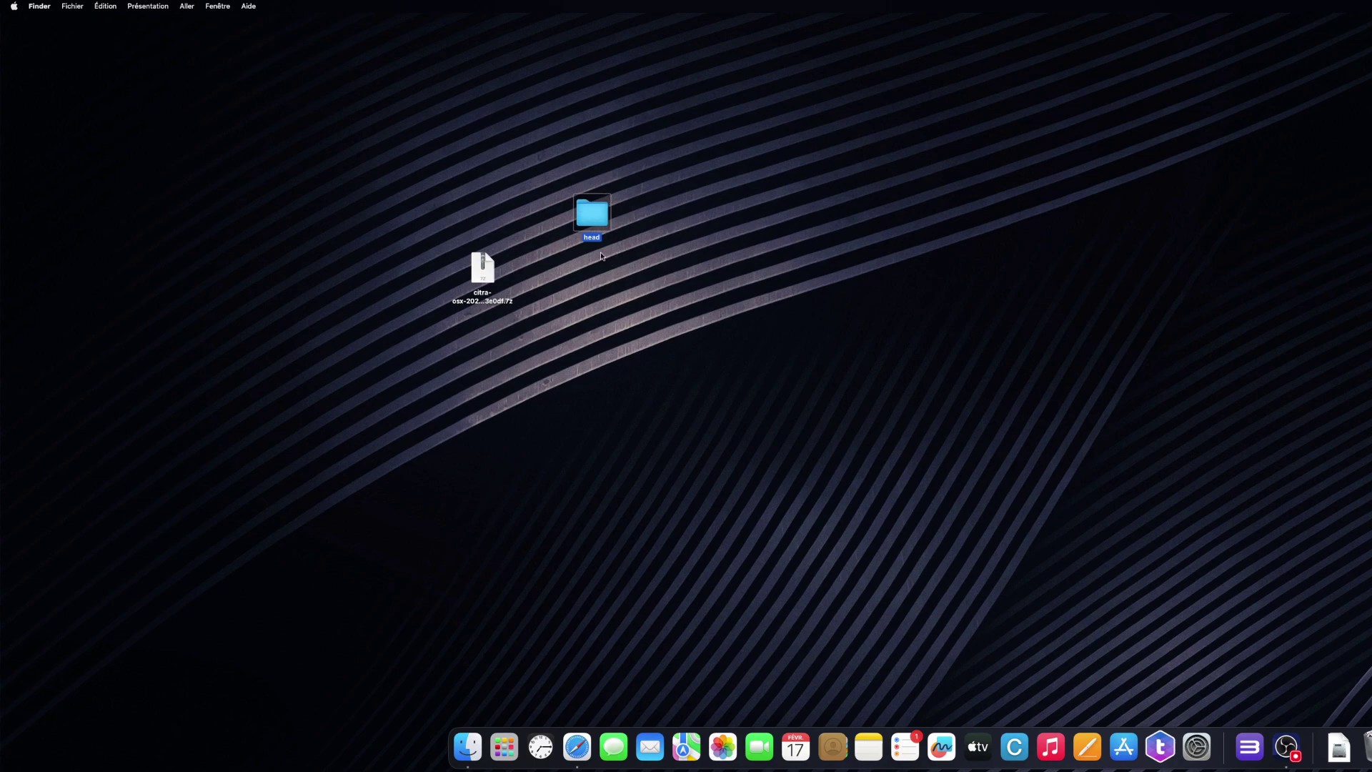
{"action": "double_click", "coordinate": [584, 215]}
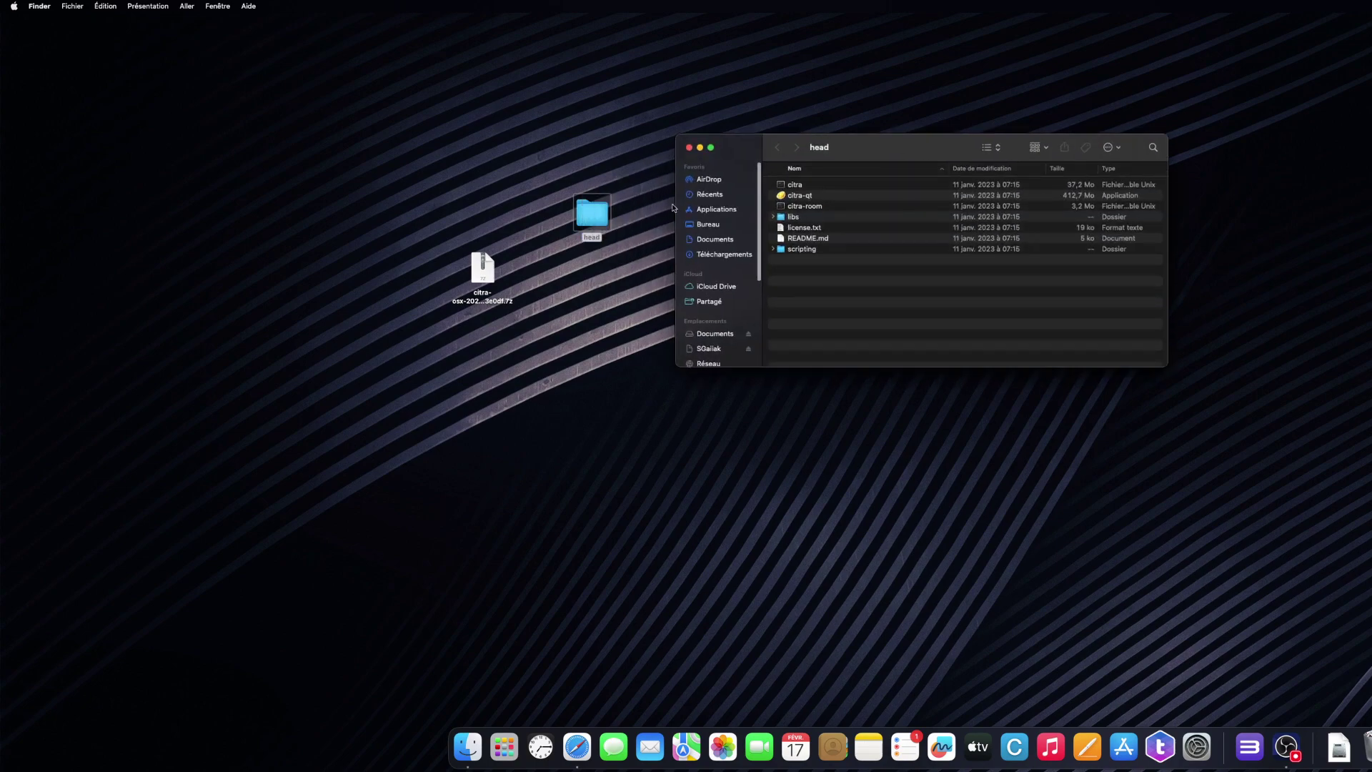
{"action": "left_click_drag", "start_coordinate": [915, 148], "coordinate": [670, 185]}
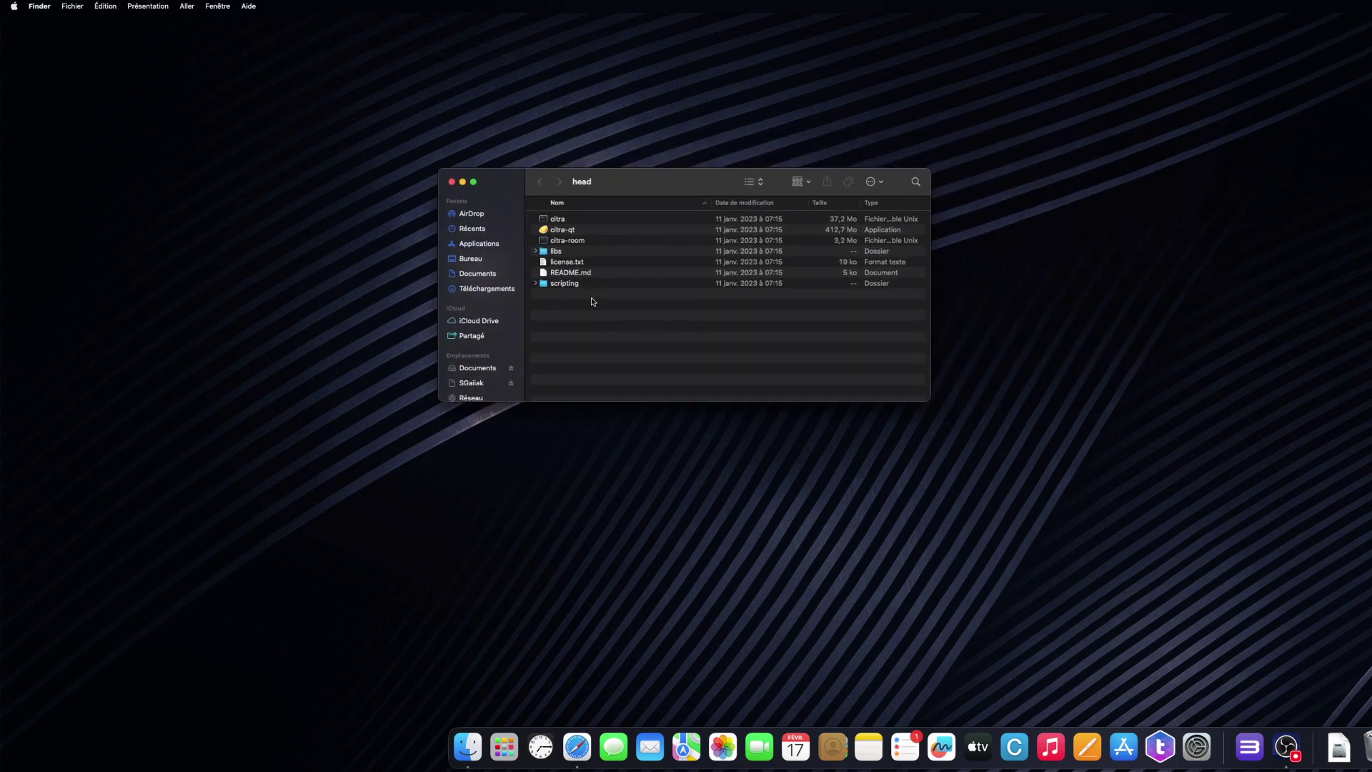
Launch citra-qt from the head folder, overriding the unverified-developer block, and reposition the emulator window lower on the screen
{"action": "double_click", "coordinate": [562, 230]}
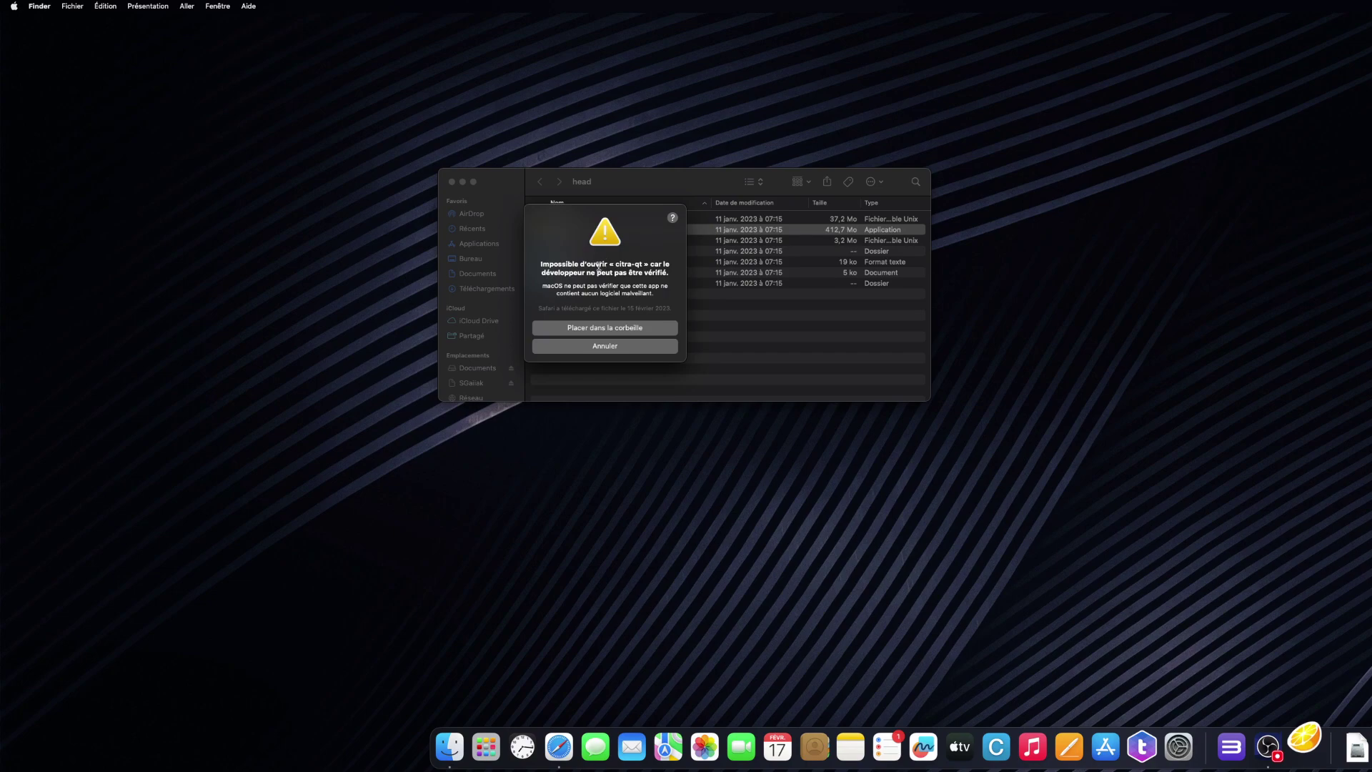
{"action": "left_click", "coordinate": [605, 348]}
{"action": "right_click", "coordinate": [564, 231]}
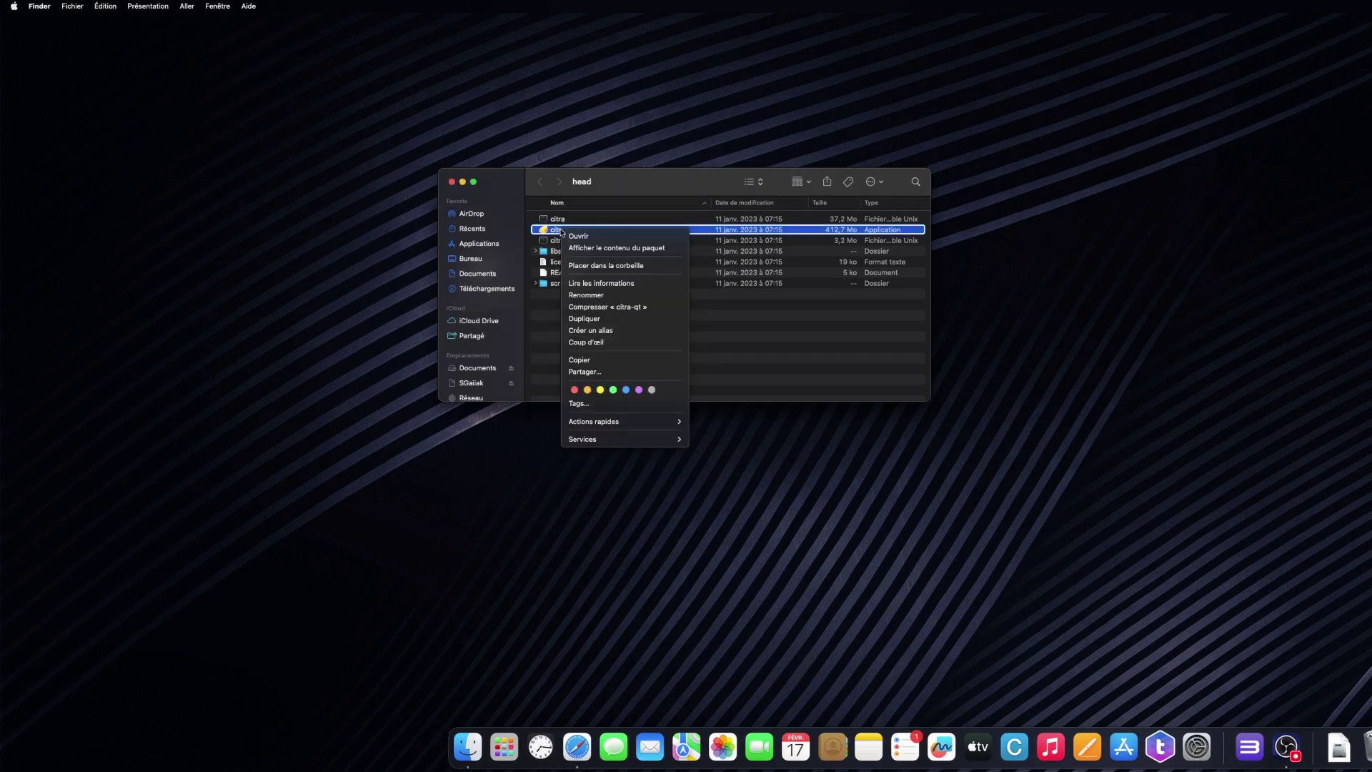
{"action": "left_click", "coordinate": [640, 236]}
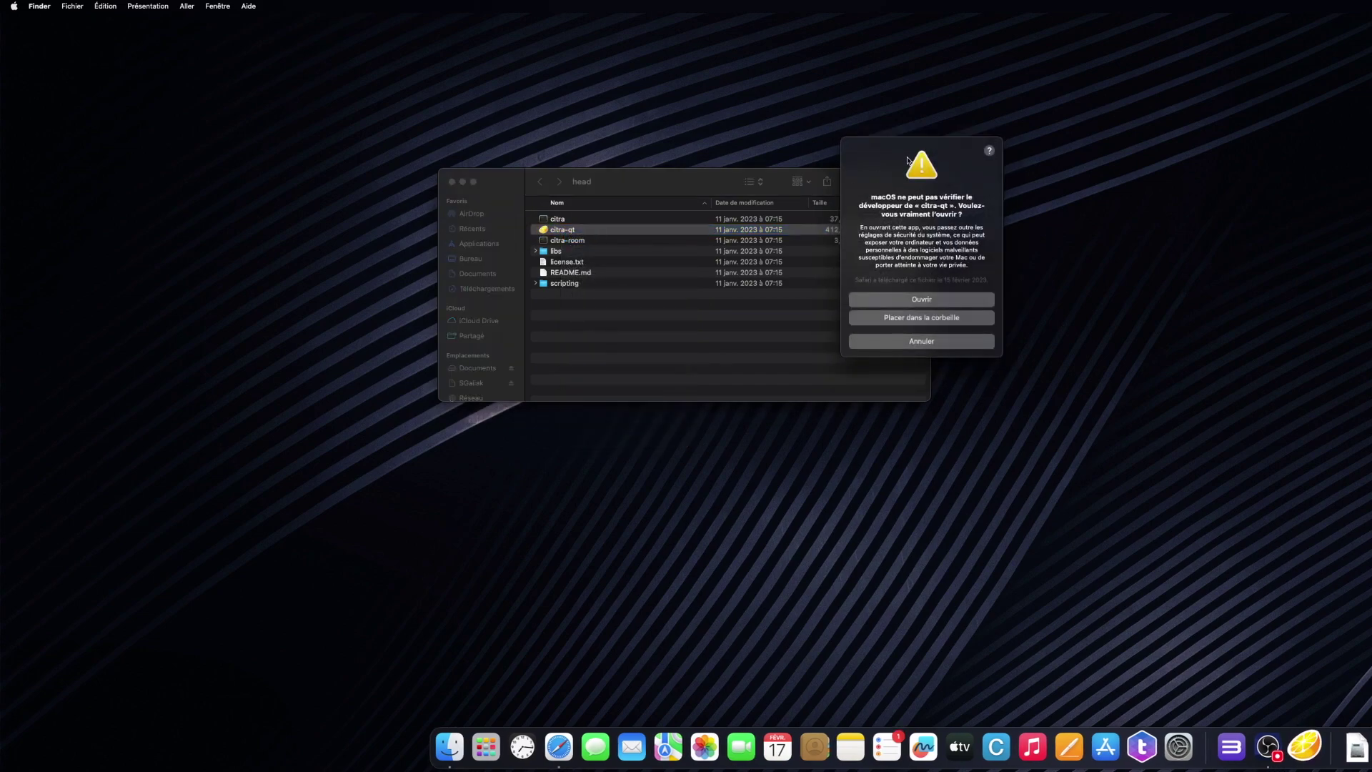
{"action": "left_click_drag", "start_coordinate": [771, 194], "coordinate": [654, 232]}
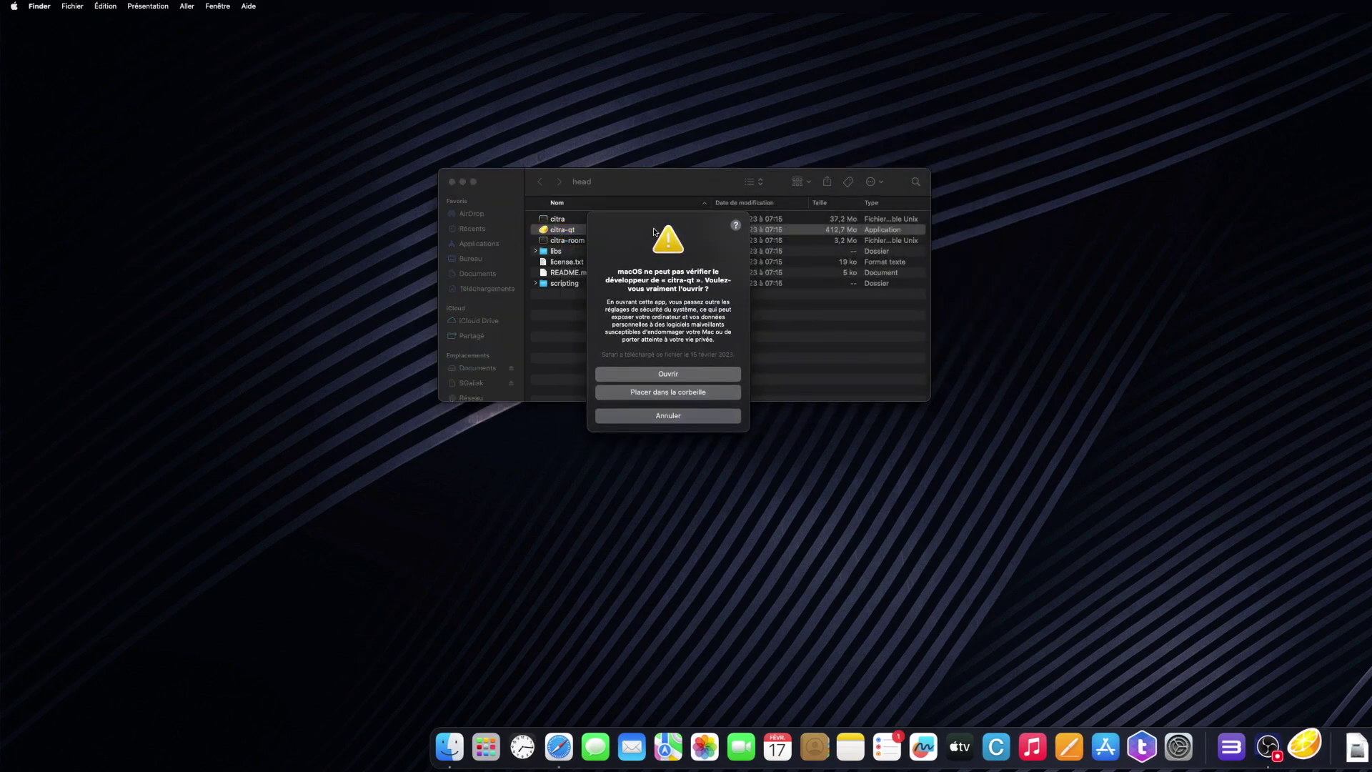
{"action": "left_click", "coordinate": [670, 375]}
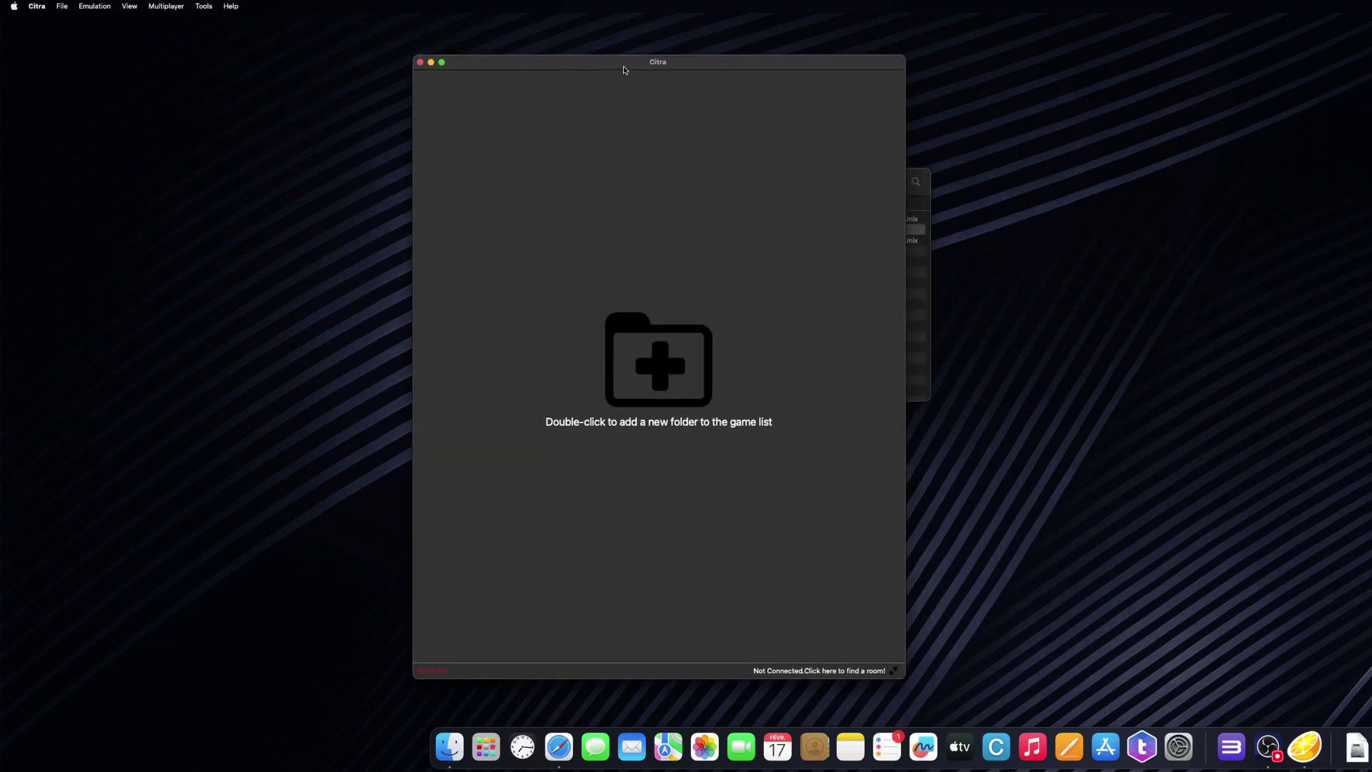
{"action": "left_click_drag", "start_coordinate": [628, 58], "coordinate": [622, 171]}
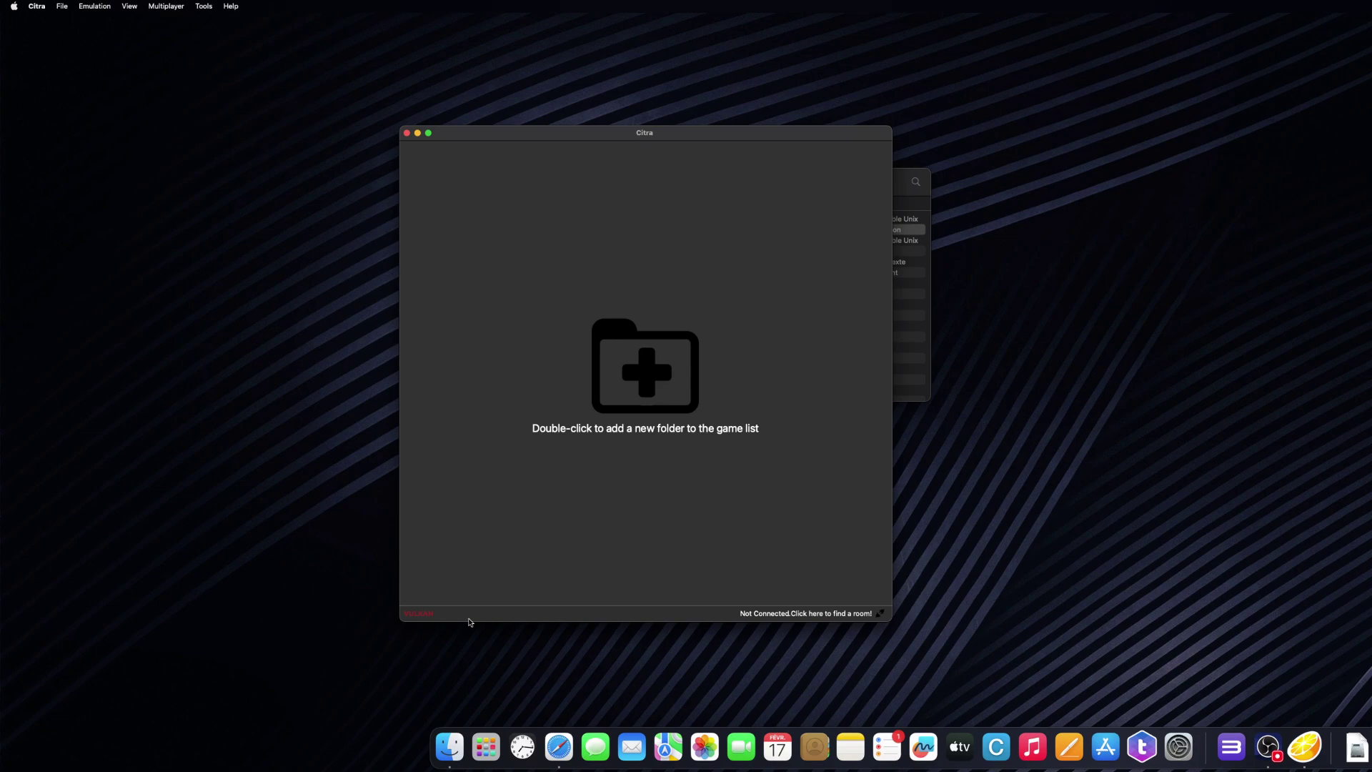
Cycle the graphics API indicator in the emulator through its options and back to Vulkan
{"action": "left_click", "coordinate": [418, 614]}
{"action": "left_click", "coordinate": [419, 615]}
{"action": "left_click", "coordinate": [414, 613]}
Open the emulator's System configuration and keep the language set to French (français)
{"action": "left_click", "coordinate": [39, 9]}
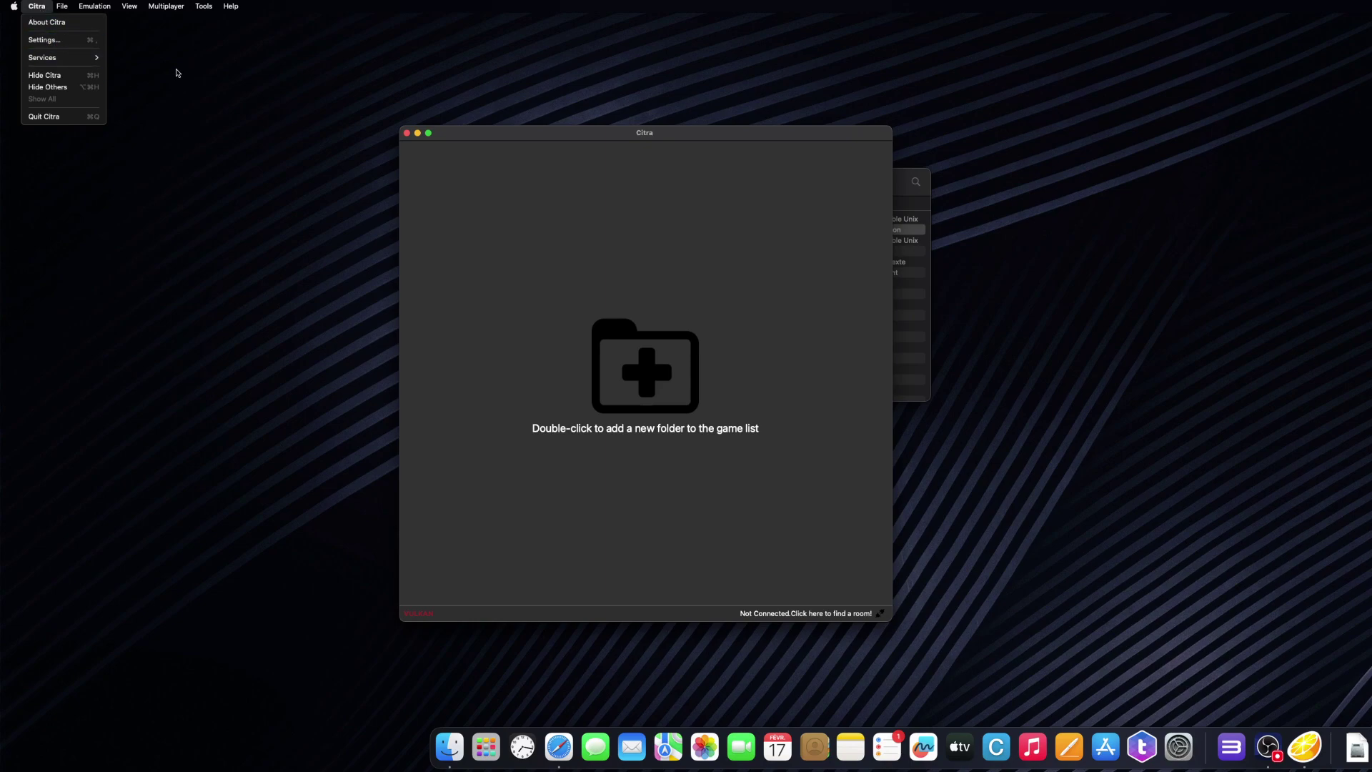
{"action": "left_click", "coordinate": [57, 41]}
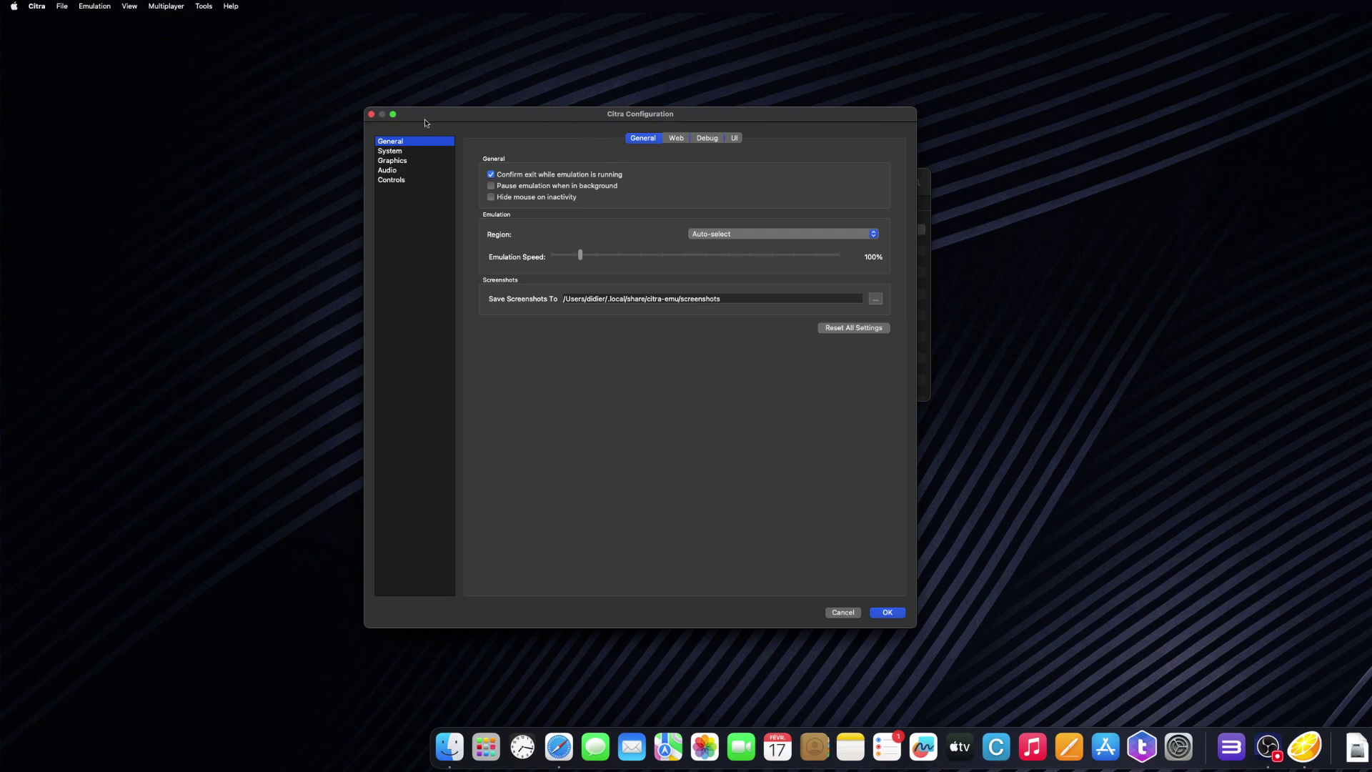
{"action": "left_click", "coordinate": [397, 154]}
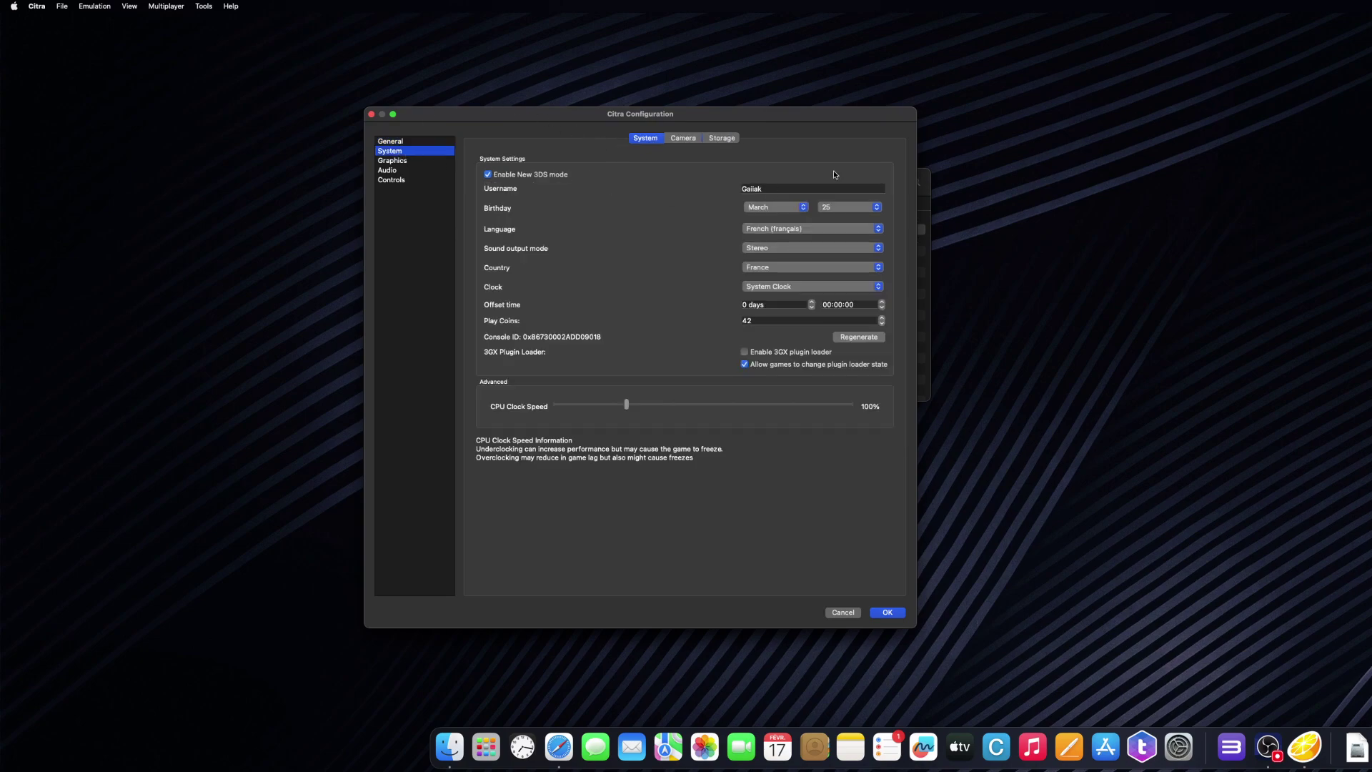
{"action": "left_click", "coordinate": [759, 232]}
{"action": "left_click", "coordinate": [759, 229]}
Check the Switch Pro input profile and the A face button's mapping to Button 0, and accept the configuration
{"action": "left_click", "coordinate": [401, 181]}
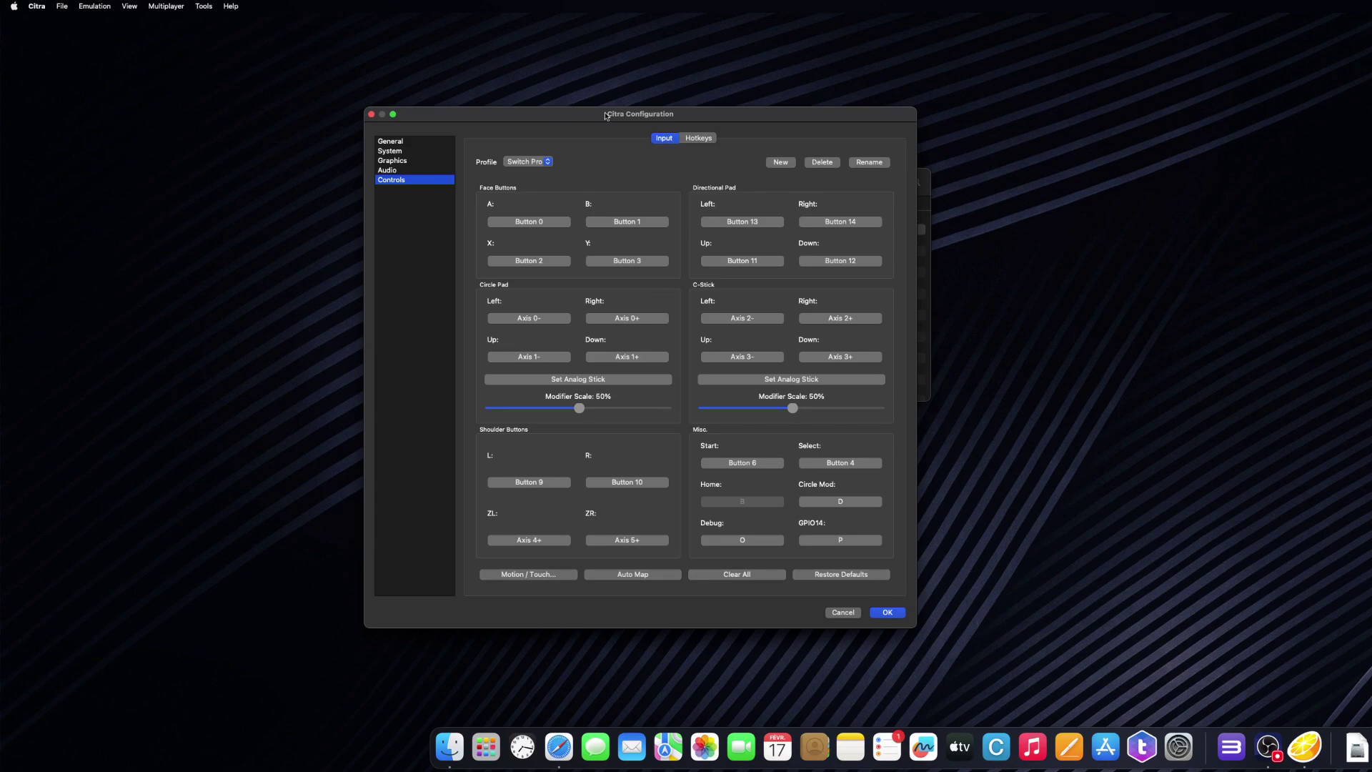
{"action": "left_click", "coordinate": [543, 225]}
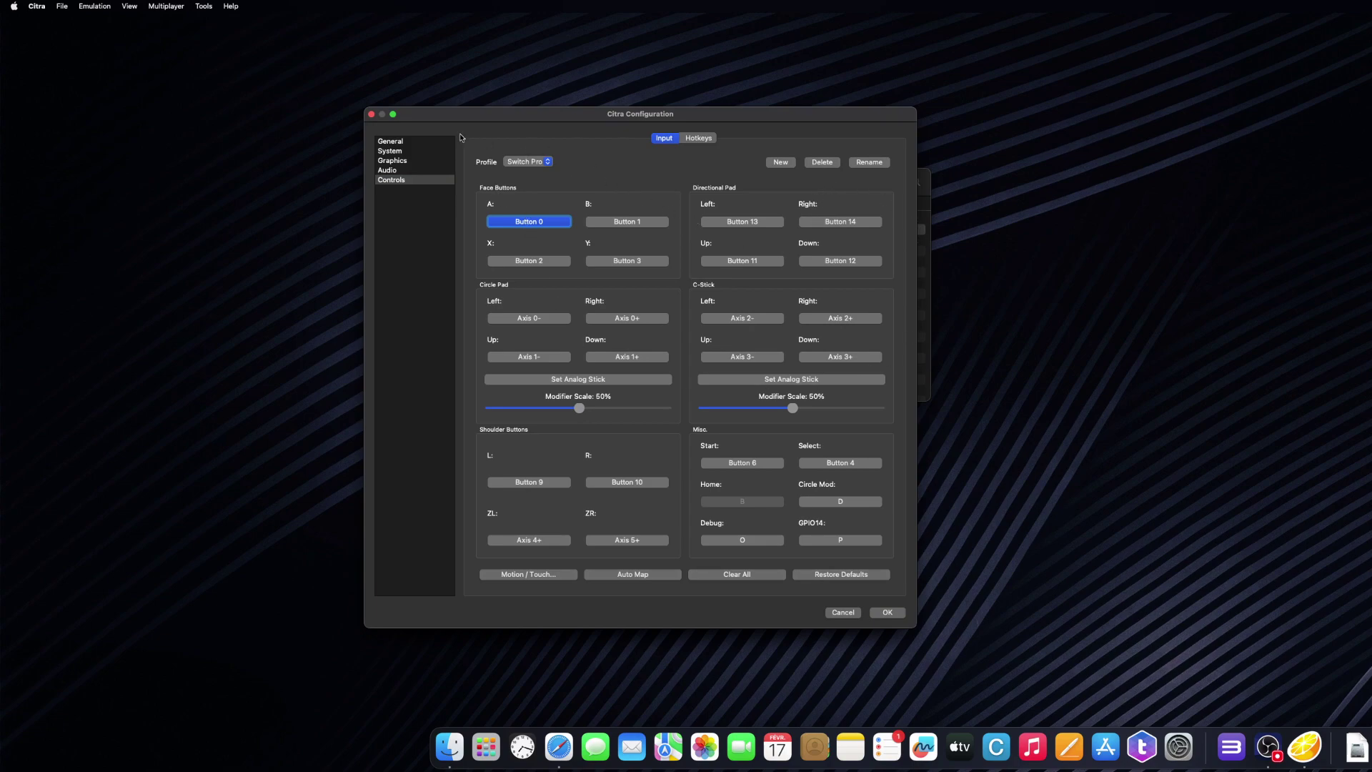
{"action": "left_click", "coordinate": [888, 613]}
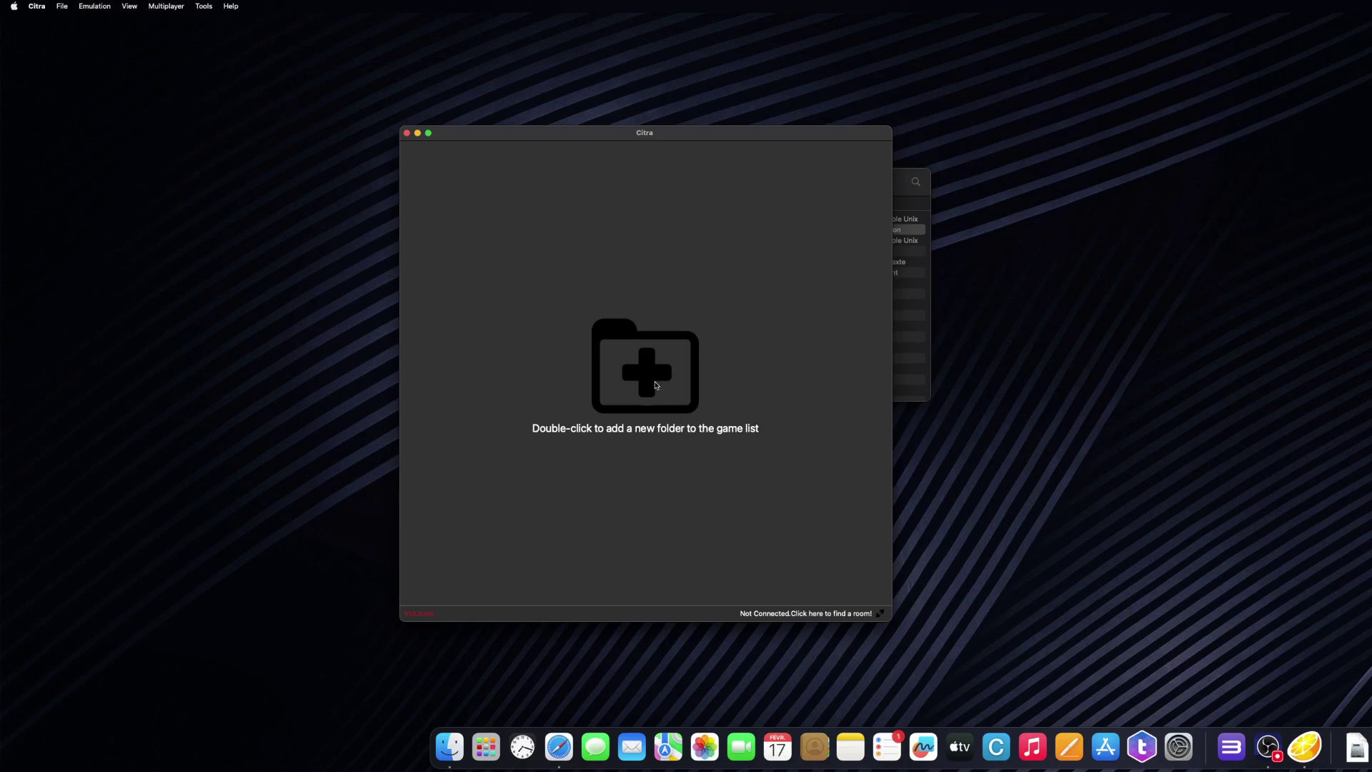
Add the Jeux folder on the Documents volume to the game list, allowing access to the removable volume
{"action": "double_click", "coordinate": [616, 398]}
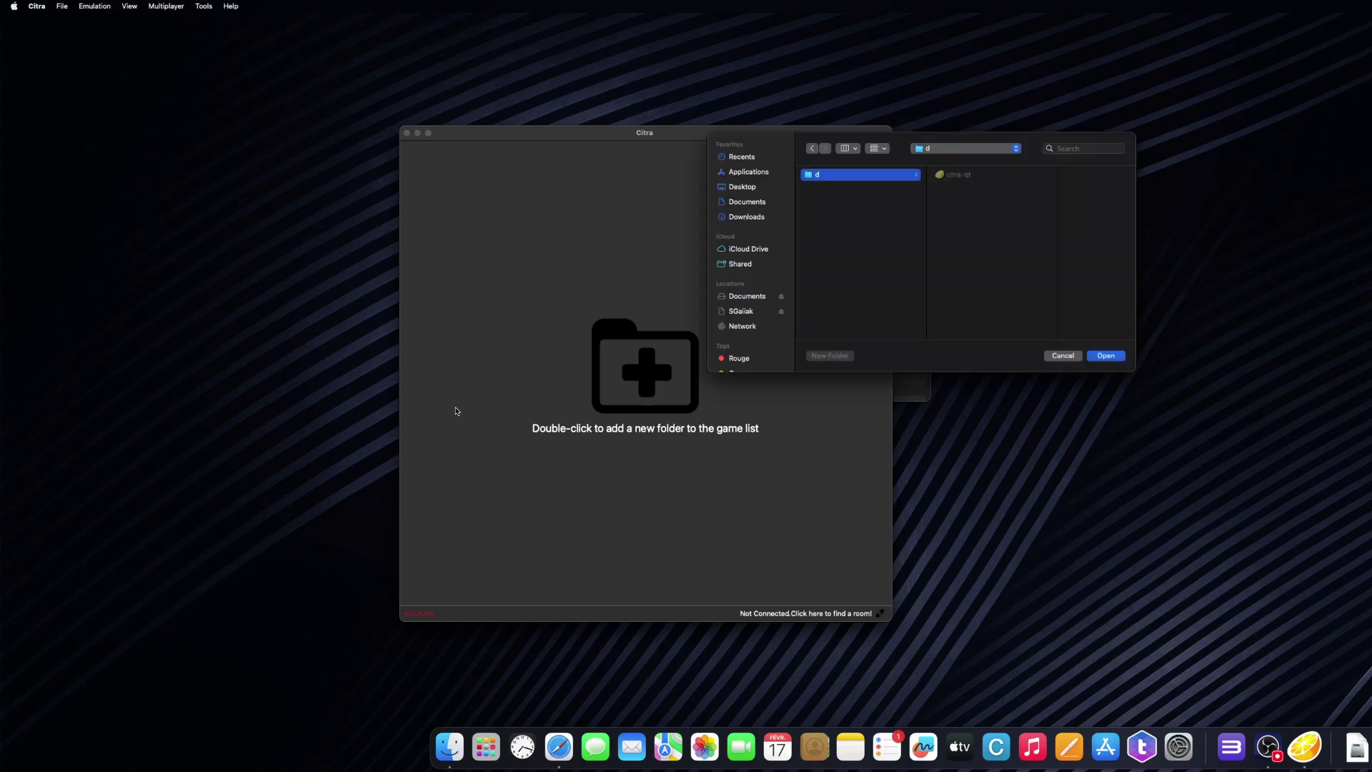
{"action": "left_click", "coordinate": [768, 300]}
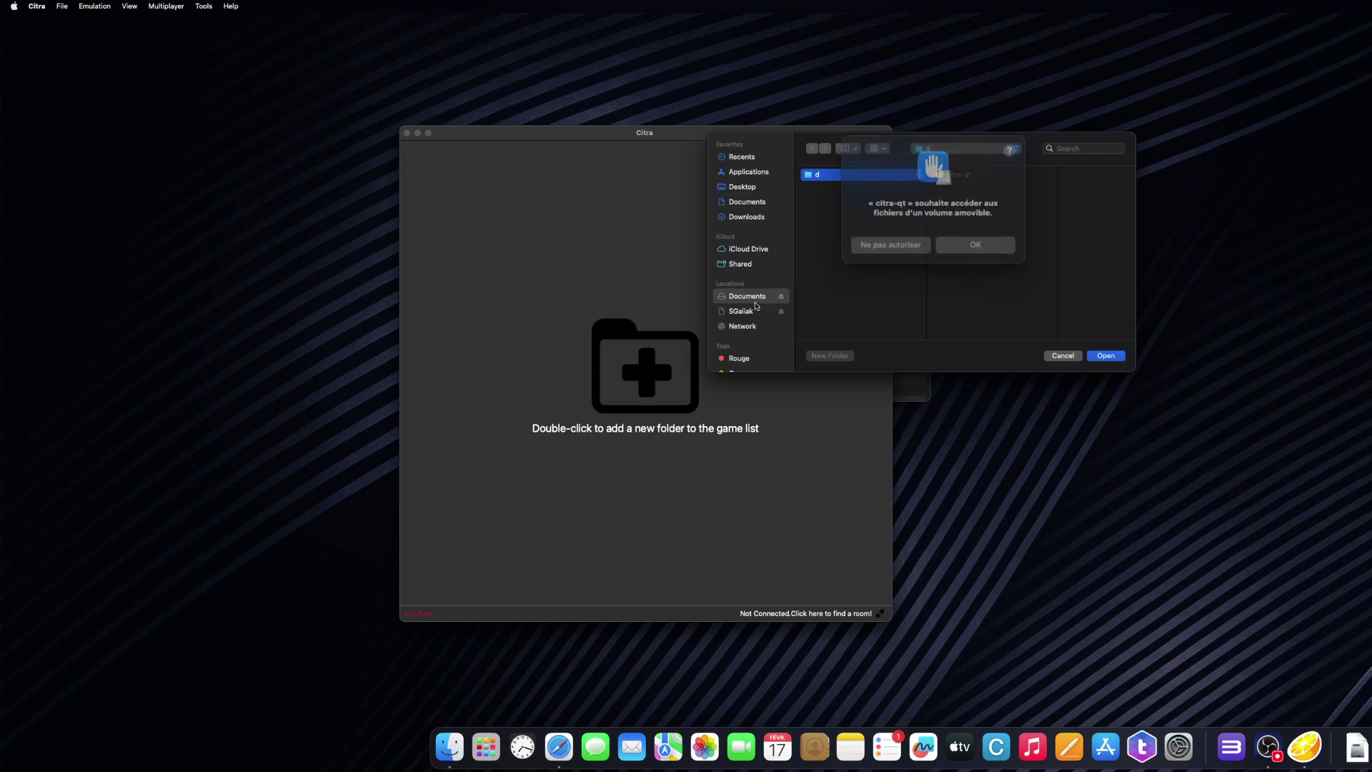
{"action": "left_click", "coordinate": [973, 242]}
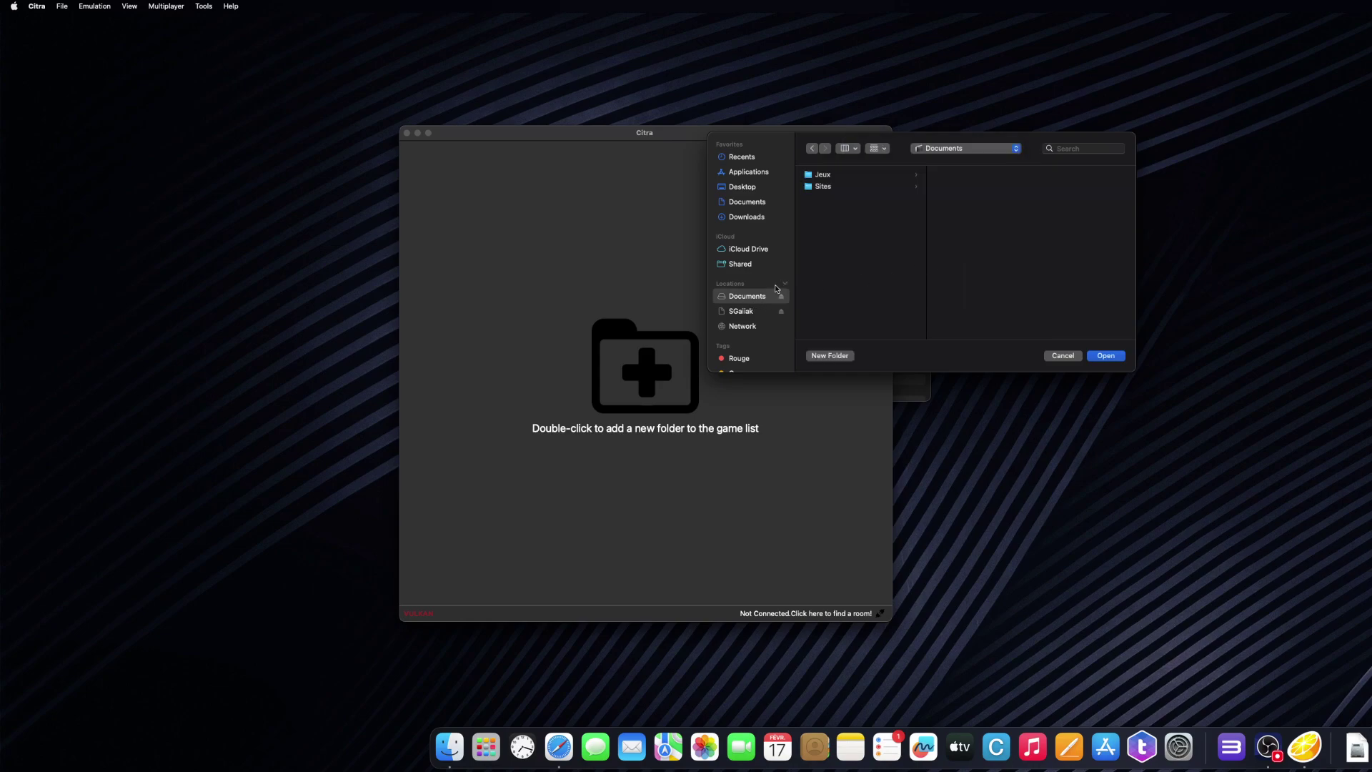
{"action": "left_click", "coordinate": [823, 175]}
{"action": "key", "text": "Return"}
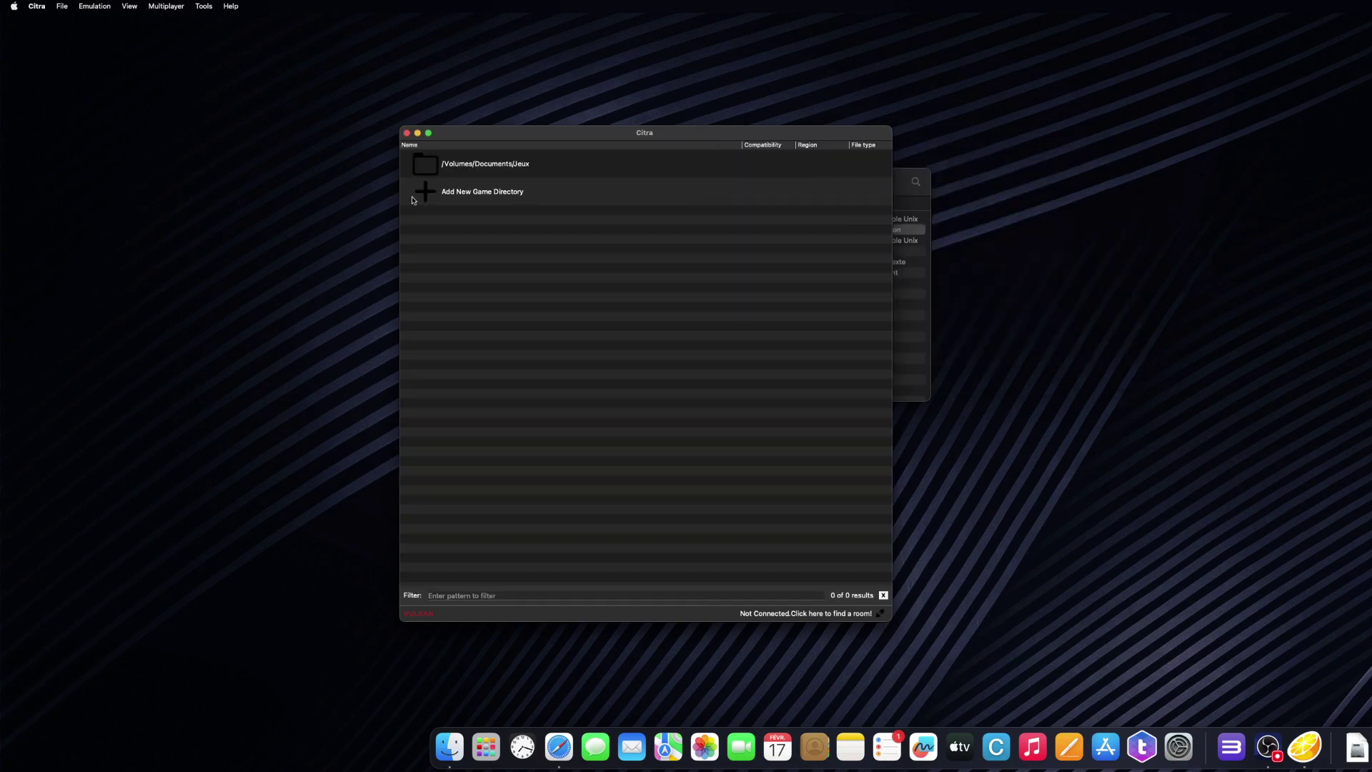
Remove the /Volumes/Documents/Jeux directory from the game list
{"action": "left_click", "coordinate": [442, 165]}
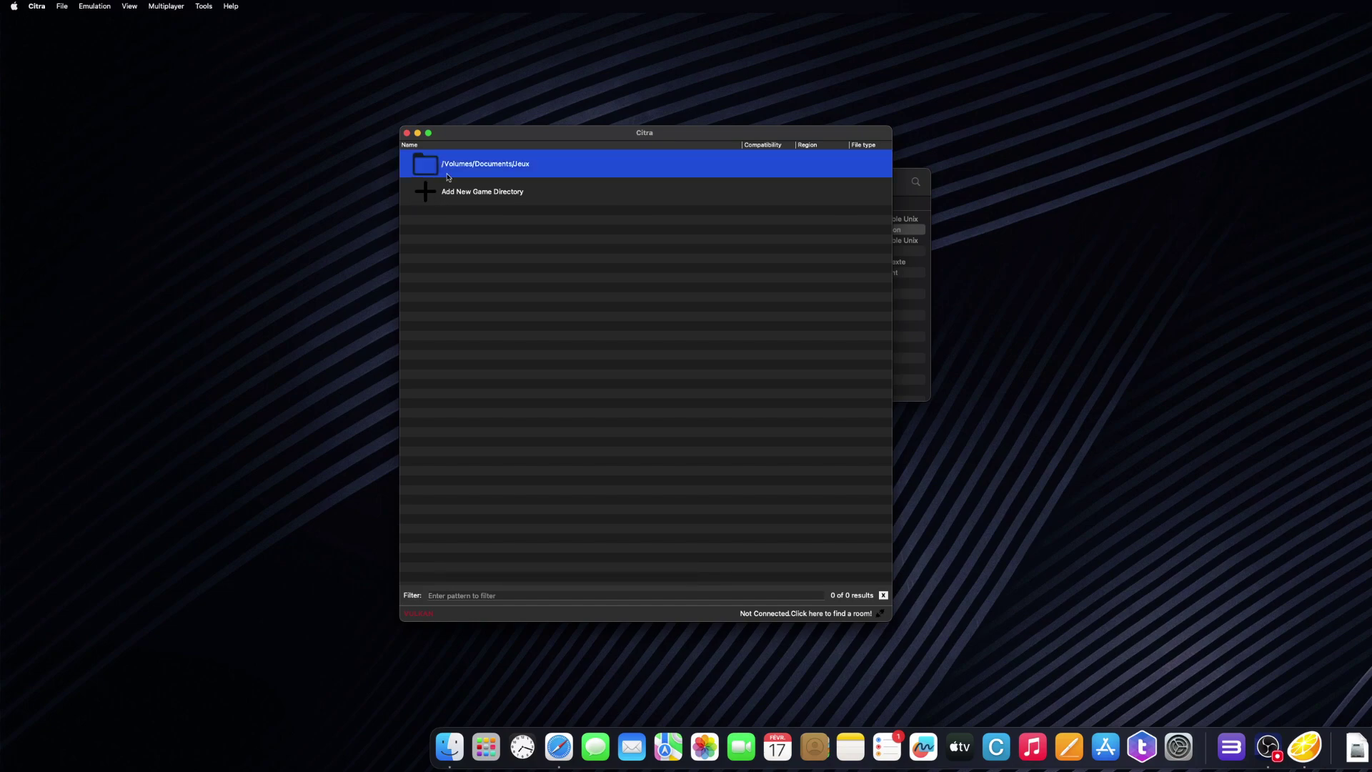
{"action": "right_click", "coordinate": [463, 174]}
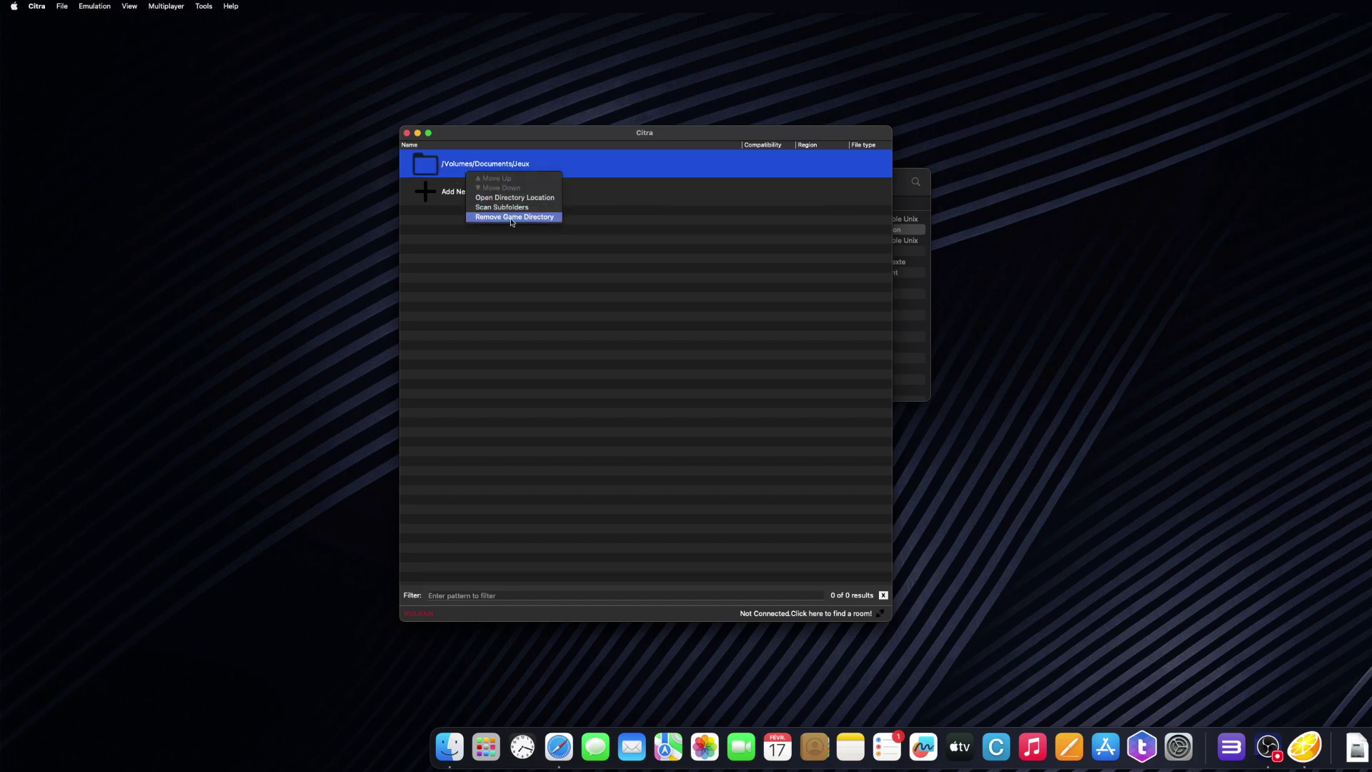
{"action": "left_click", "coordinate": [512, 216]}
Add the 3DS folder inside Jeux as a new game directory
{"action": "double_click", "coordinate": [481, 169]}
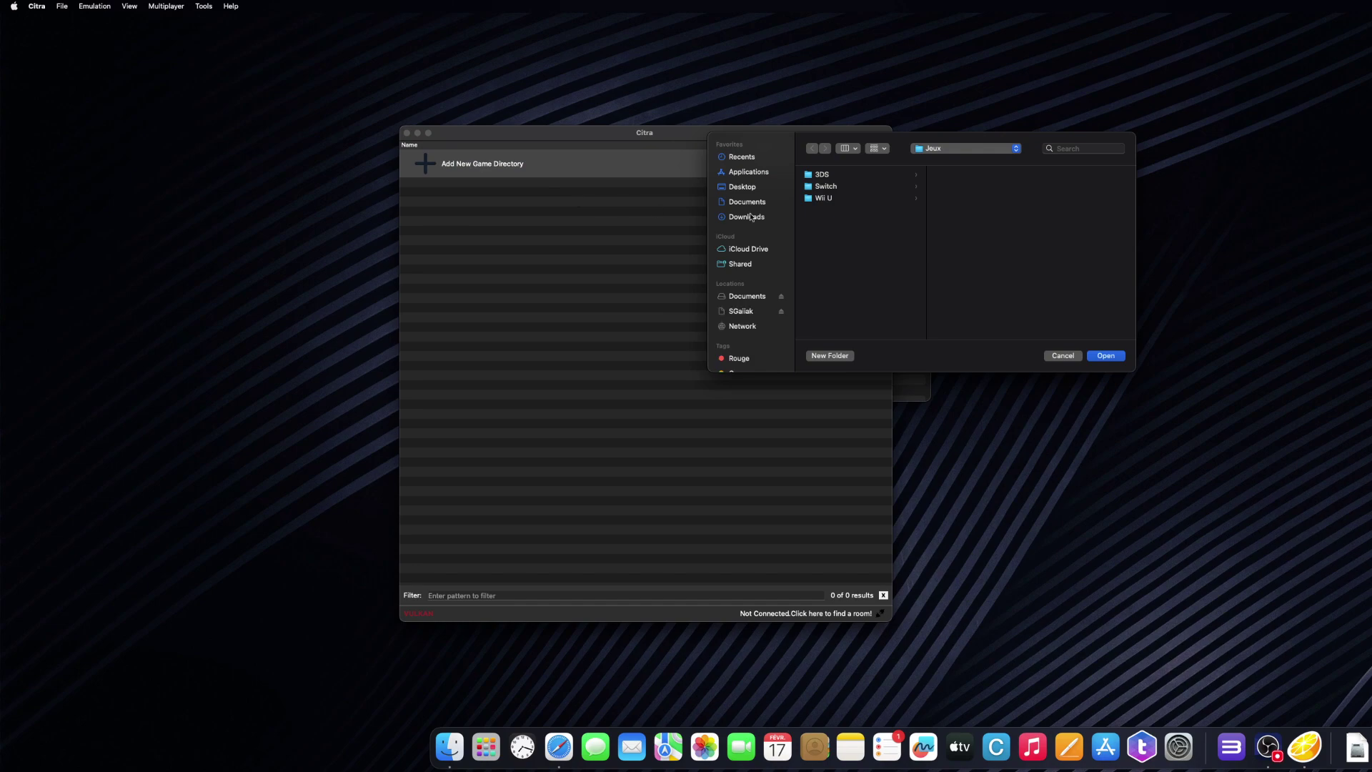
{"action": "left_click", "coordinate": [826, 177]}
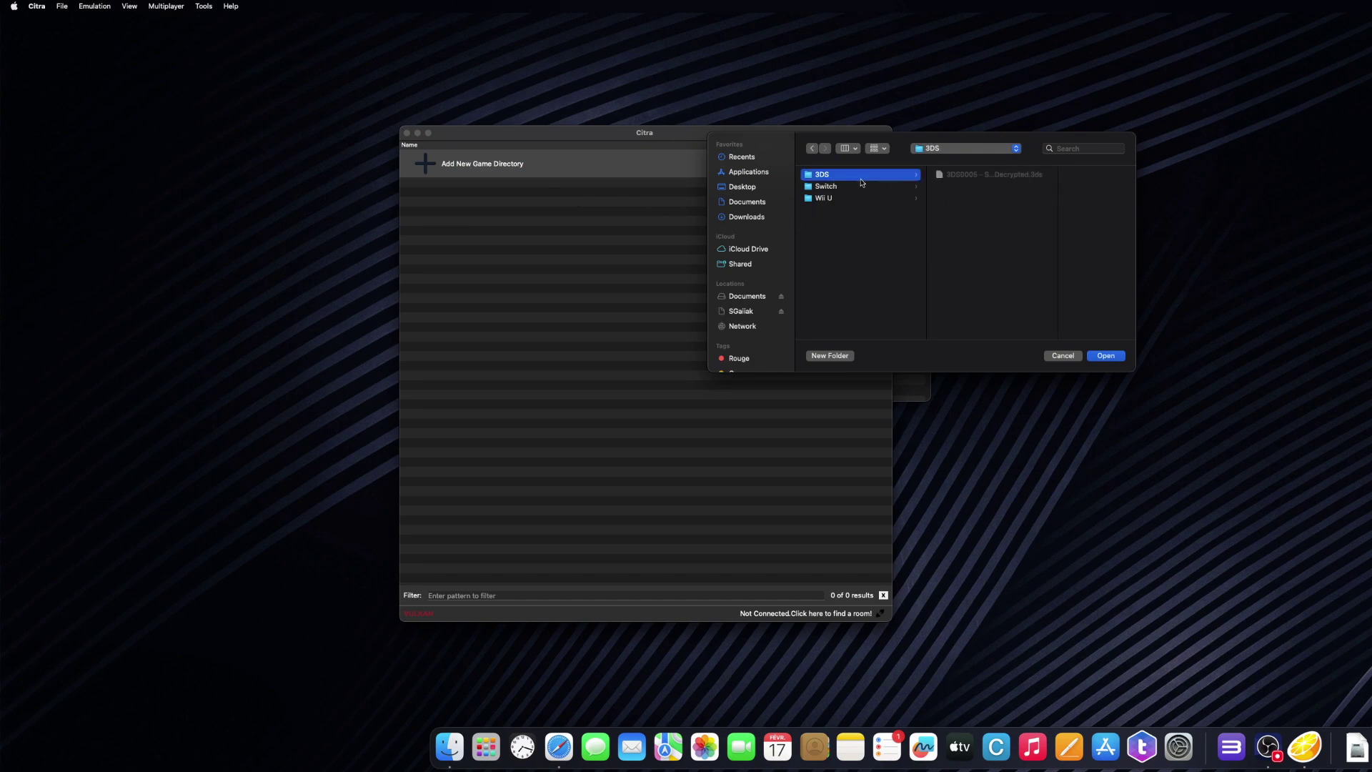
{"action": "left_click", "coordinate": [1108, 356]}
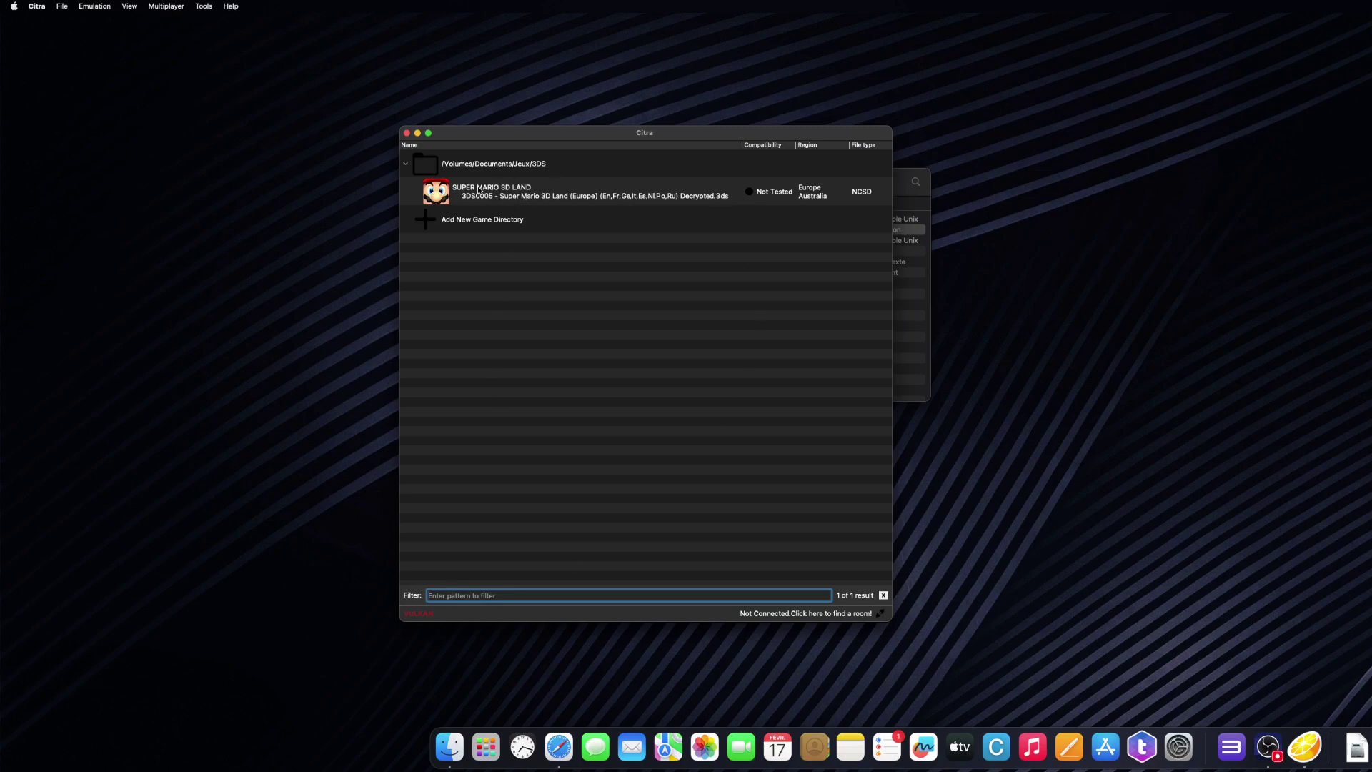
Start Super Mario 3D Land from the game list and enlarge its game window
{"action": "left_click", "coordinate": [533, 197]}
{"action": "double_click", "coordinate": [533, 197]}
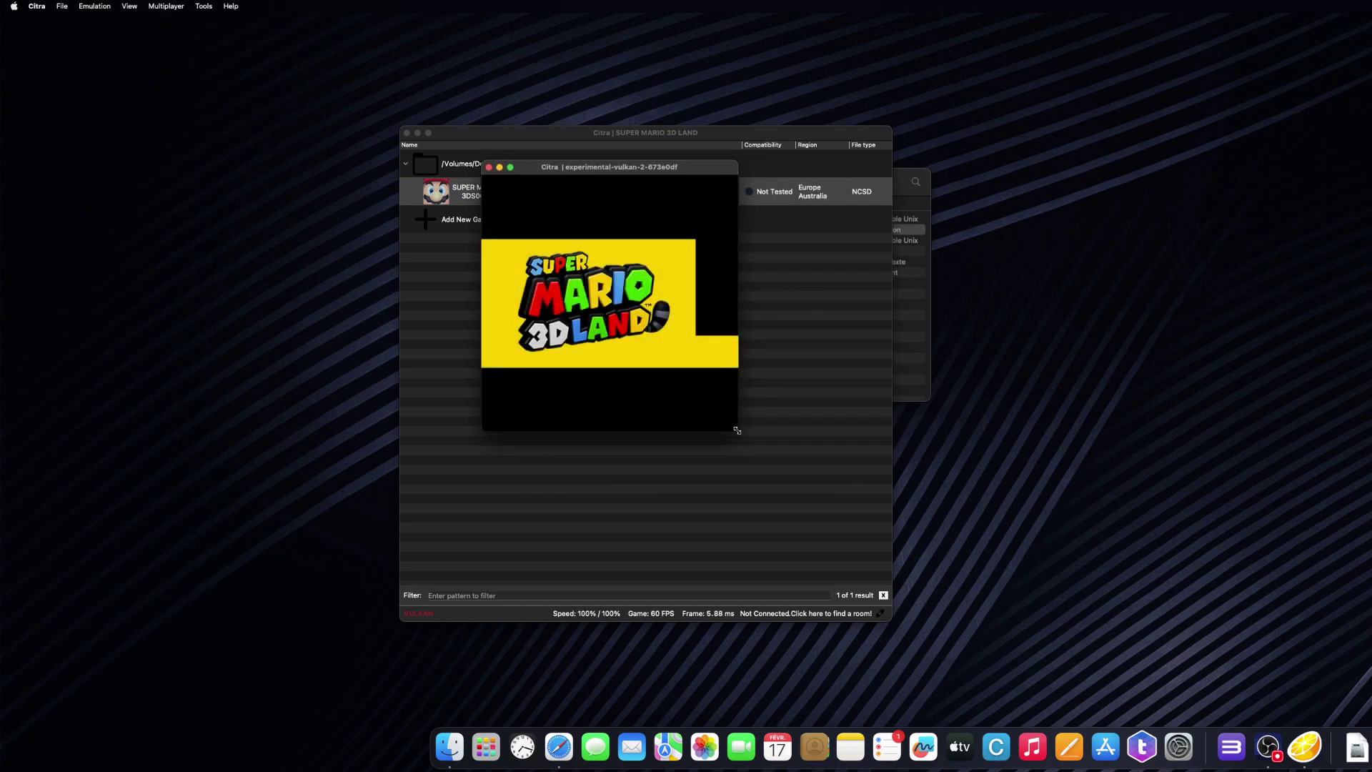
{"action": "left_click_drag", "start_coordinate": [738, 431], "coordinate": [1032, 486]}
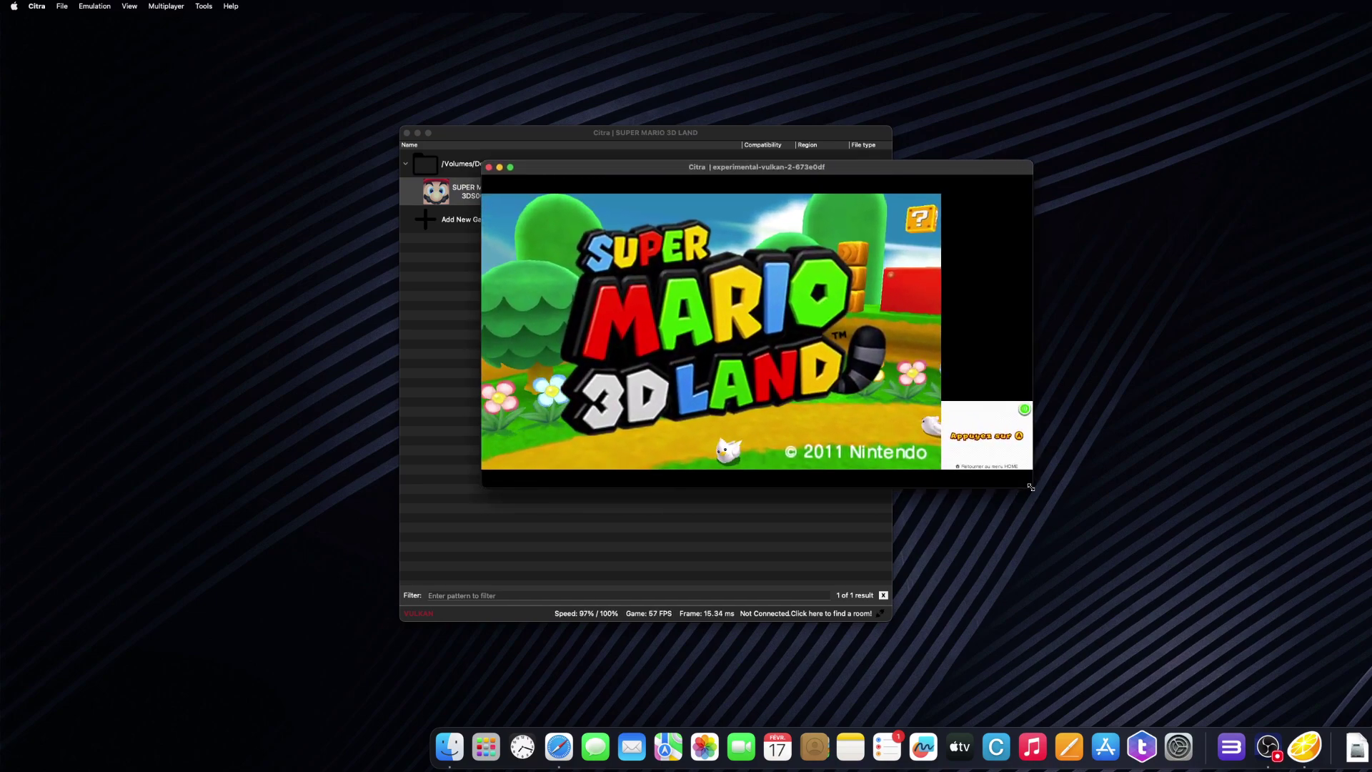
Continue past the game's title screen and load the first save file, Monde 1
{"action": "key", "text": "a"}
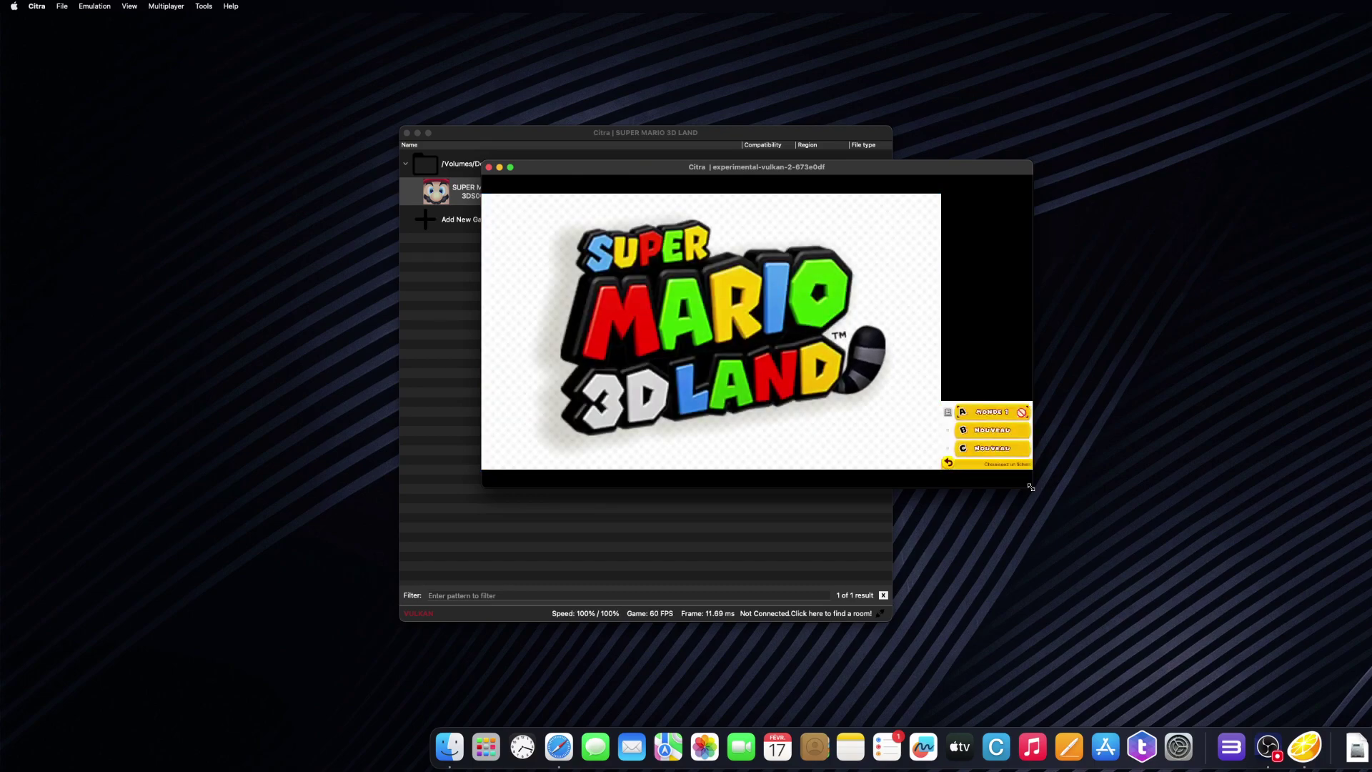
{"action": "left_click", "coordinate": [994, 412]}
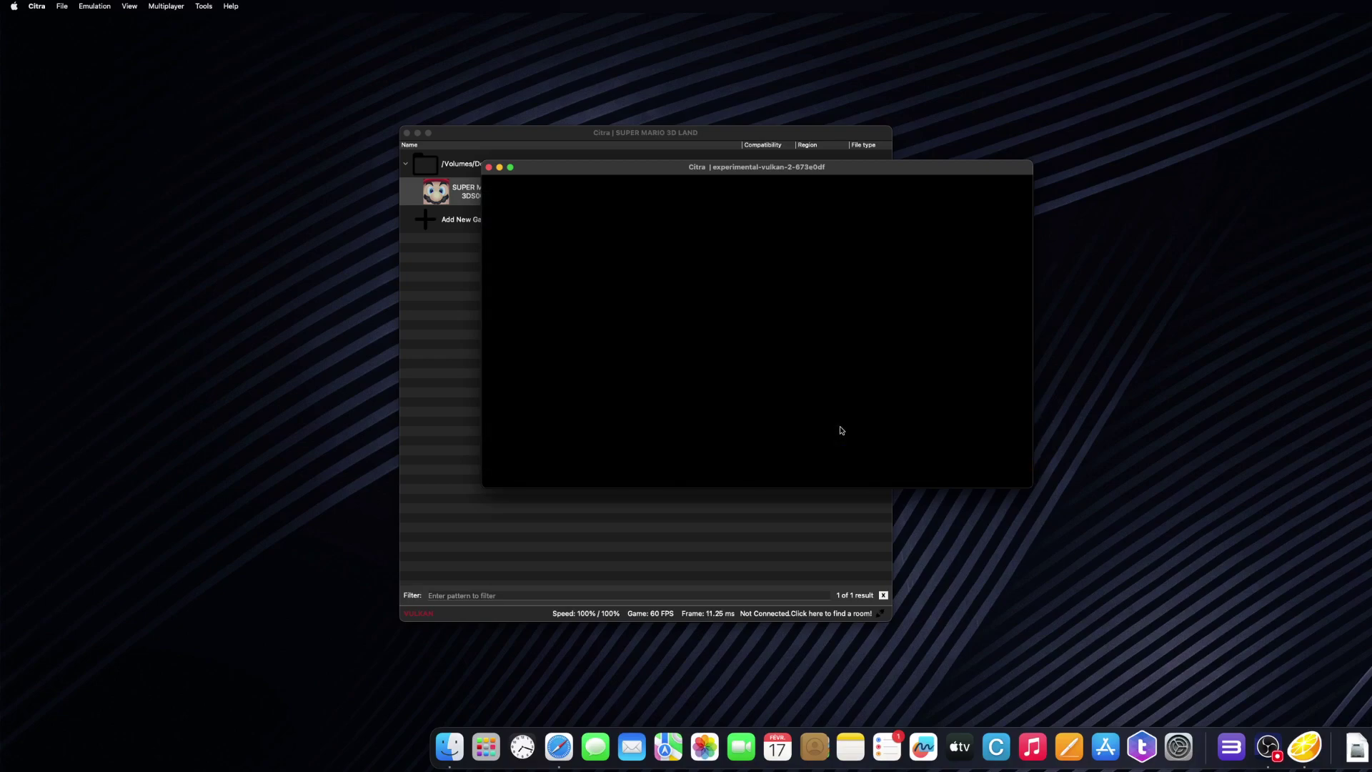